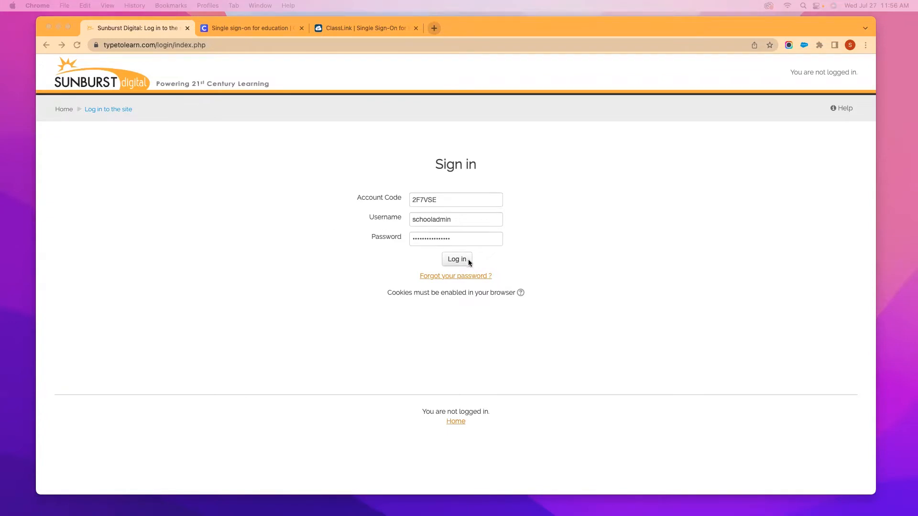
Log in to the school district's admin account and open its list of users
{"action": "left_click", "coordinate": [449, 259]}
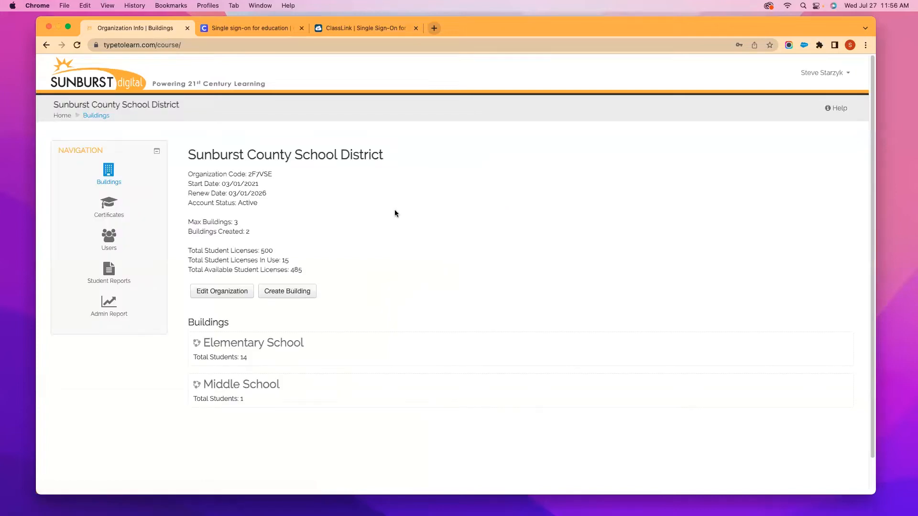
{"action": "left_click", "coordinate": [109, 252]}
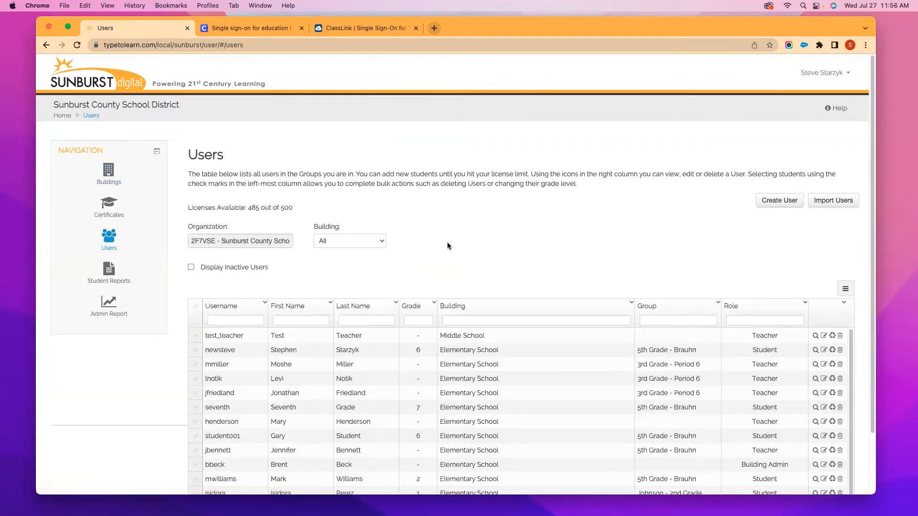
Try changing the first listed student's profile to grade 7, building Middle School and building group None, and discard the edits
{"action": "scroll", "coordinate": [528, 245], "scroll_direction": "down", "scroll_amount": 2}
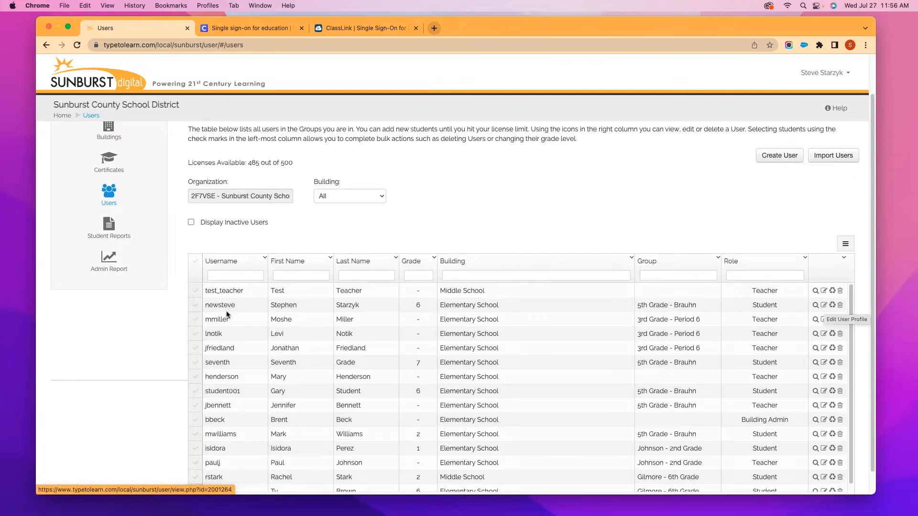
{"action": "left_click", "coordinate": [831, 306]}
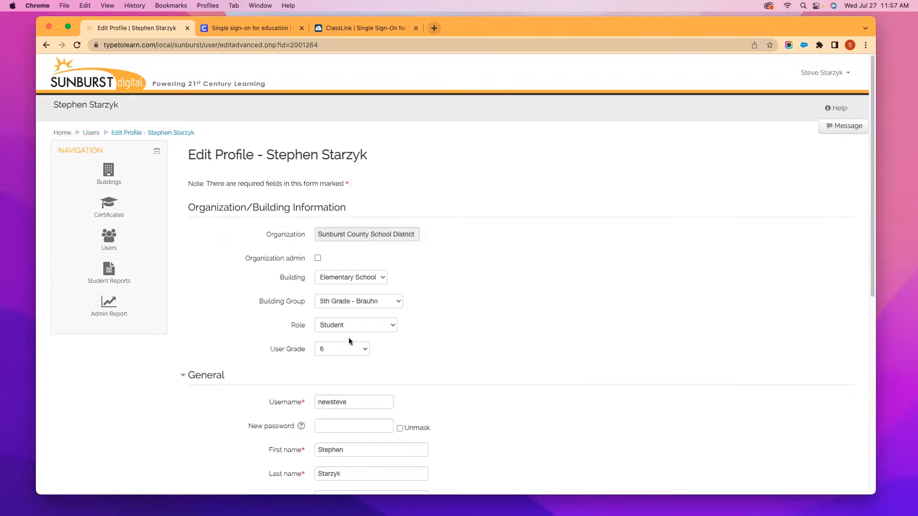
{"action": "left_click", "coordinate": [345, 351]}
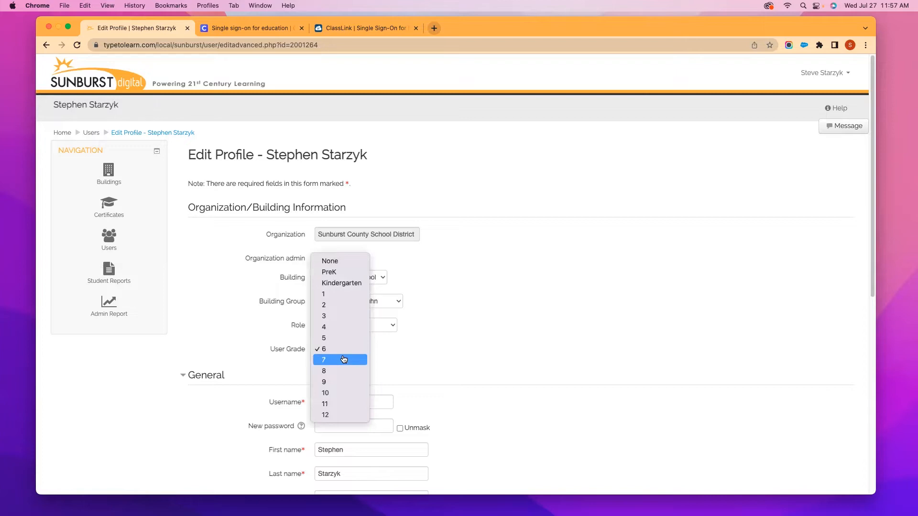
{"action": "left_click", "coordinate": [352, 358]}
{"action": "left_click", "coordinate": [354, 283]}
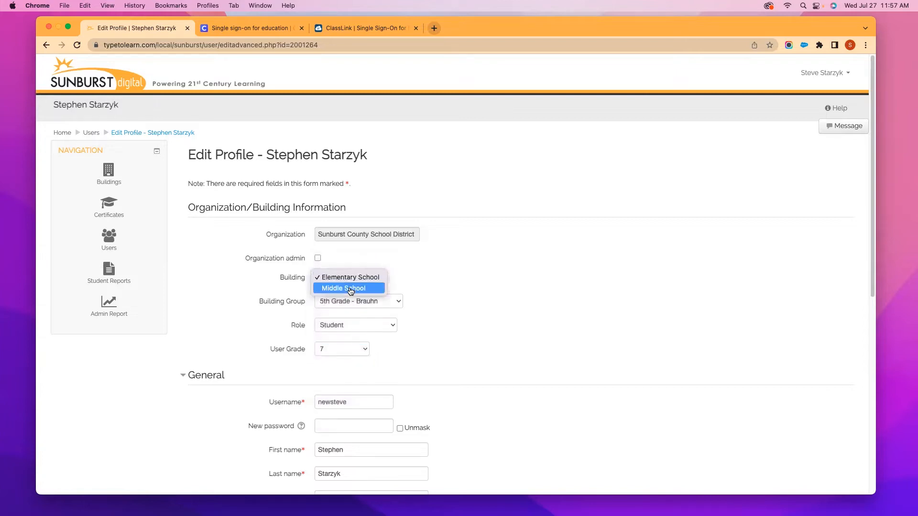
{"action": "left_click", "coordinate": [351, 287]}
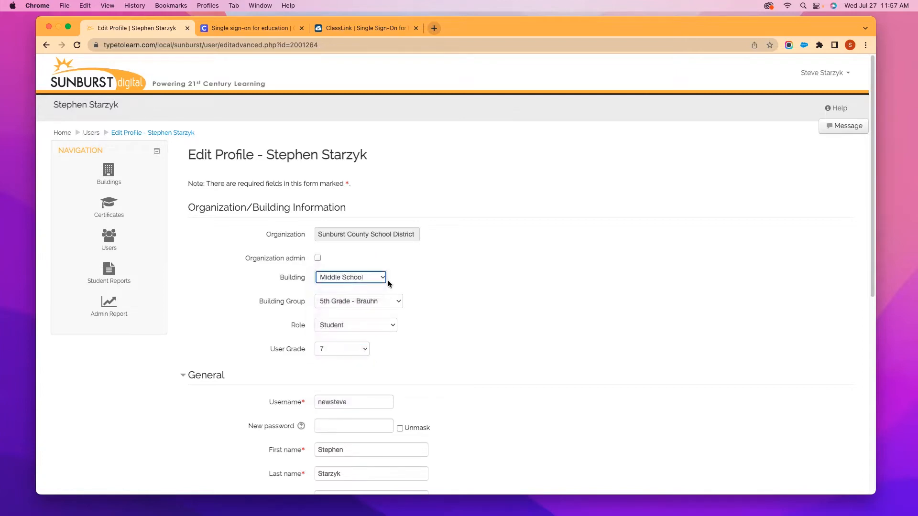
{"action": "left_click", "coordinate": [333, 306]}
{"action": "left_click", "coordinate": [432, 271]}
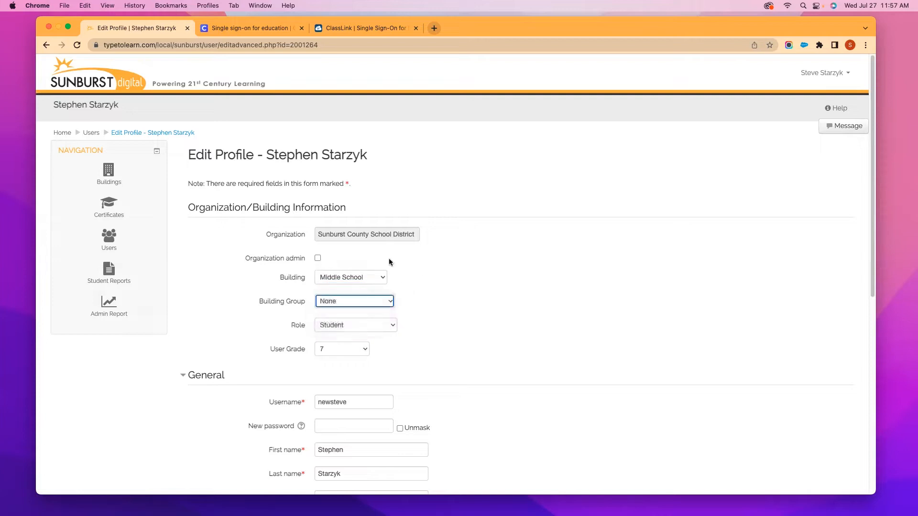
{"action": "scroll", "coordinate": [438, 365], "scroll_direction": "down", "scroll_amount": 10}
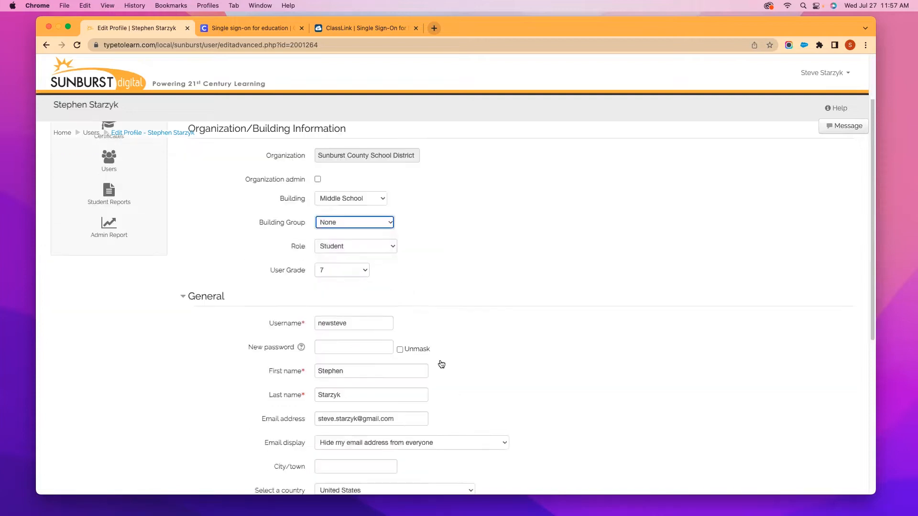
{"action": "left_click", "coordinate": [394, 349]}
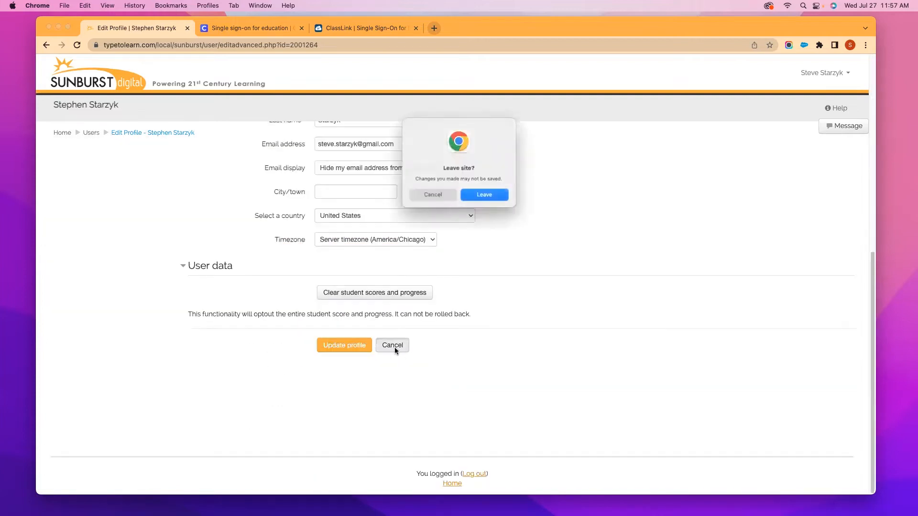
{"action": "left_click", "coordinate": [480, 193]}
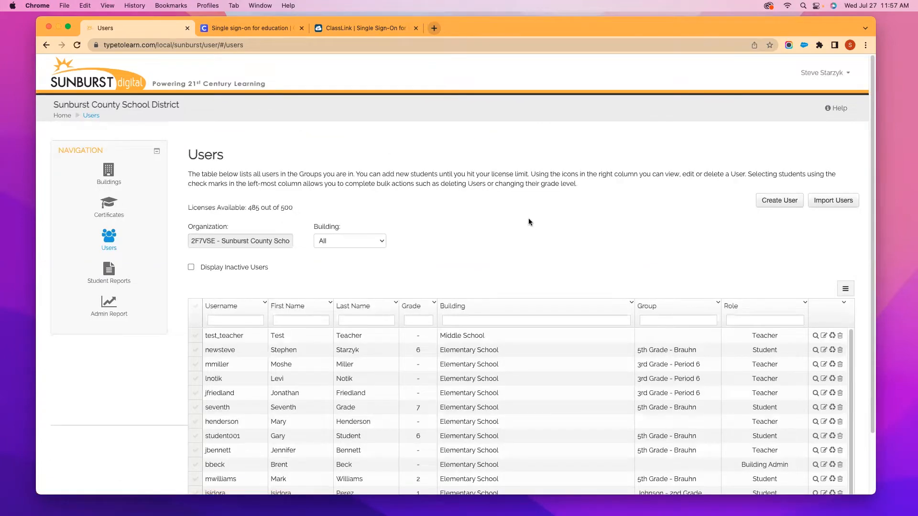
Review the fields of the form for creating a user and leave it without creating one
{"action": "left_click", "coordinate": [777, 202]}
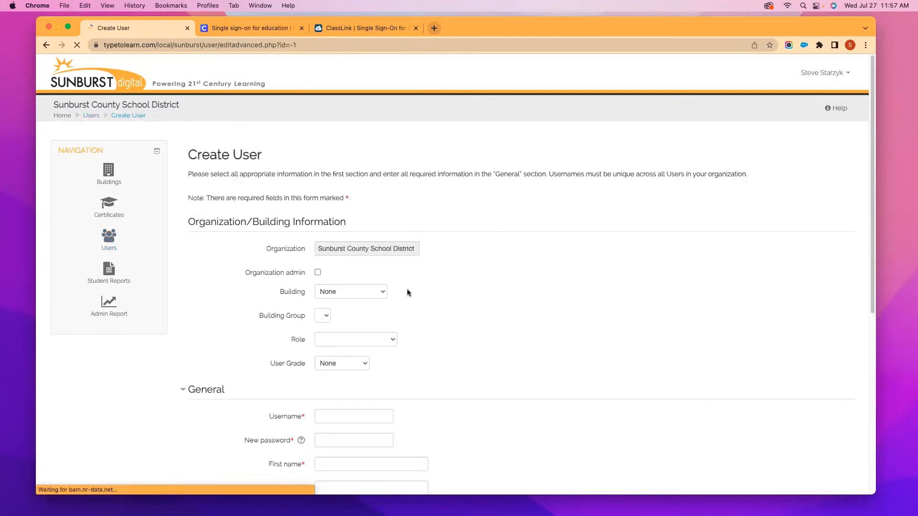
{"action": "scroll", "coordinate": [339, 330], "scroll_direction": "down", "scroll_amount": 3}
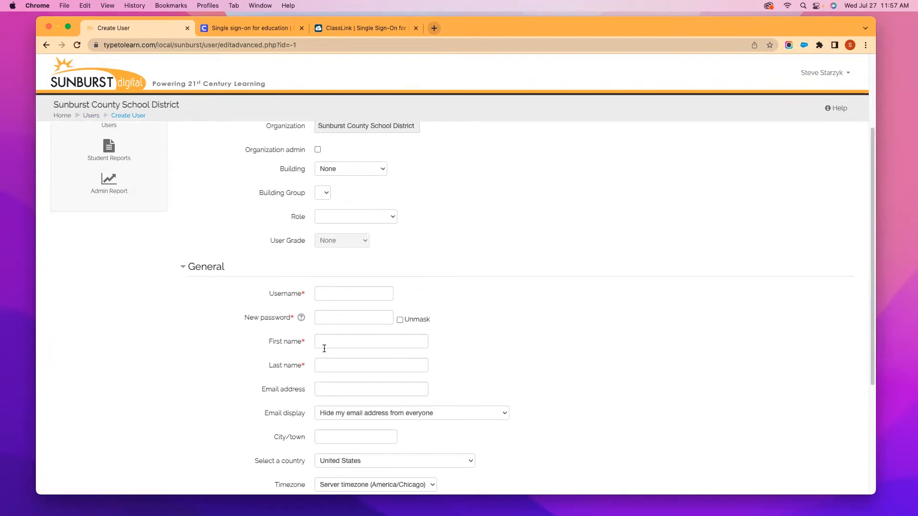
{"action": "scroll", "coordinate": [460, 313], "scroll_direction": "down", "scroll_amount": 4}
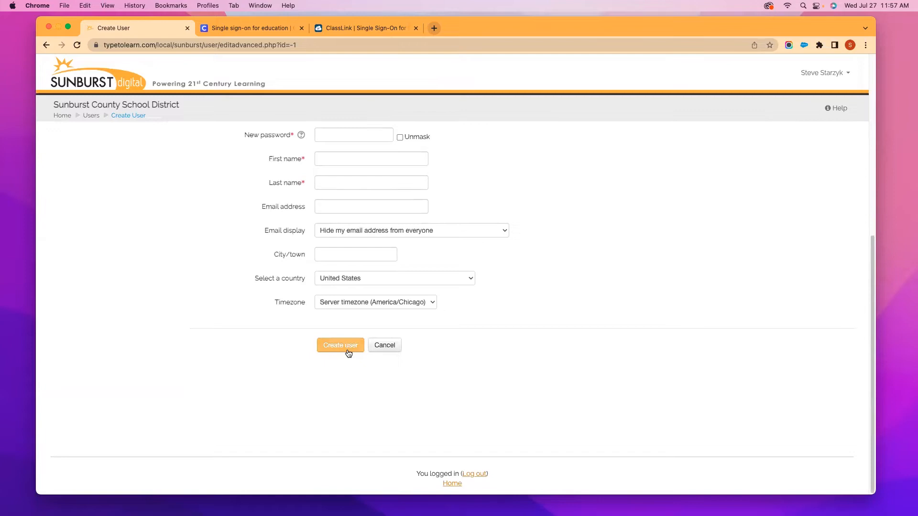
{"action": "left_click", "coordinate": [386, 345]}
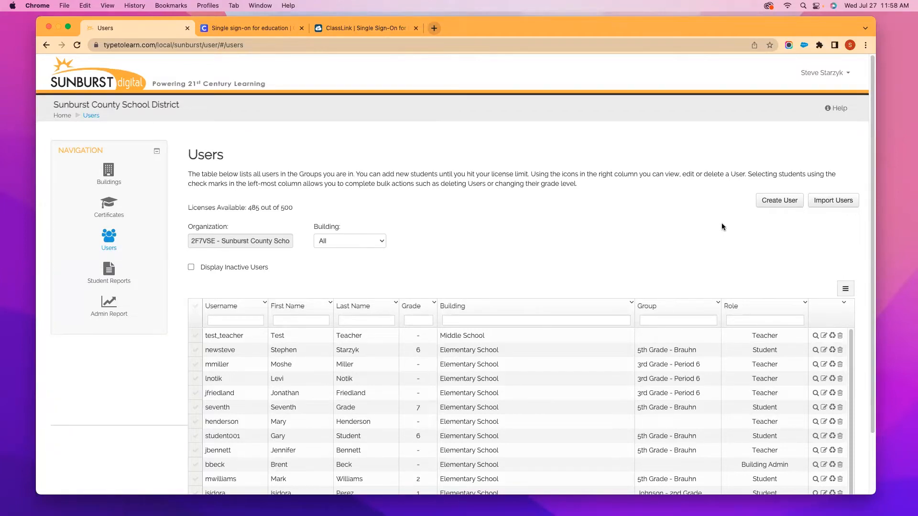
Filter the users table by the role Student
{"action": "scroll", "coordinate": [558, 242], "scroll_direction": "down", "scroll_amount": 2}
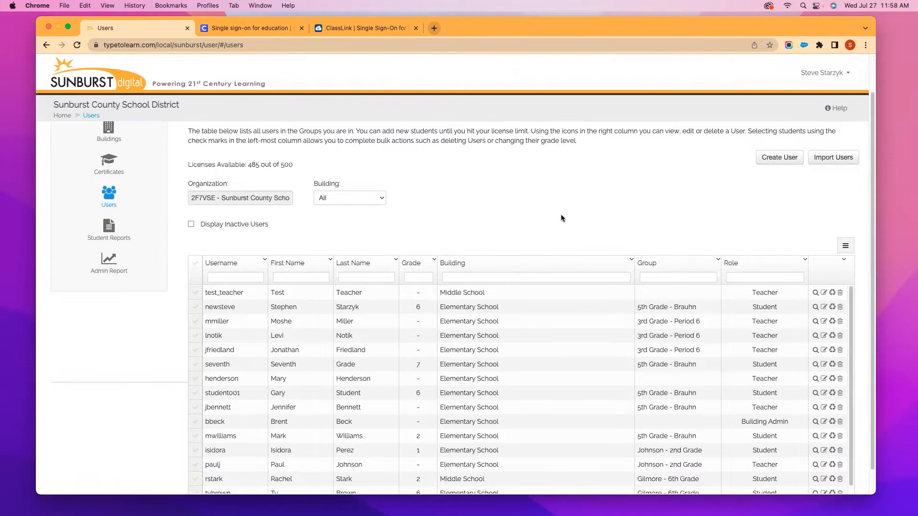
{"action": "scroll", "coordinate": [615, 204], "scroll_direction": "down", "scroll_amount": 2}
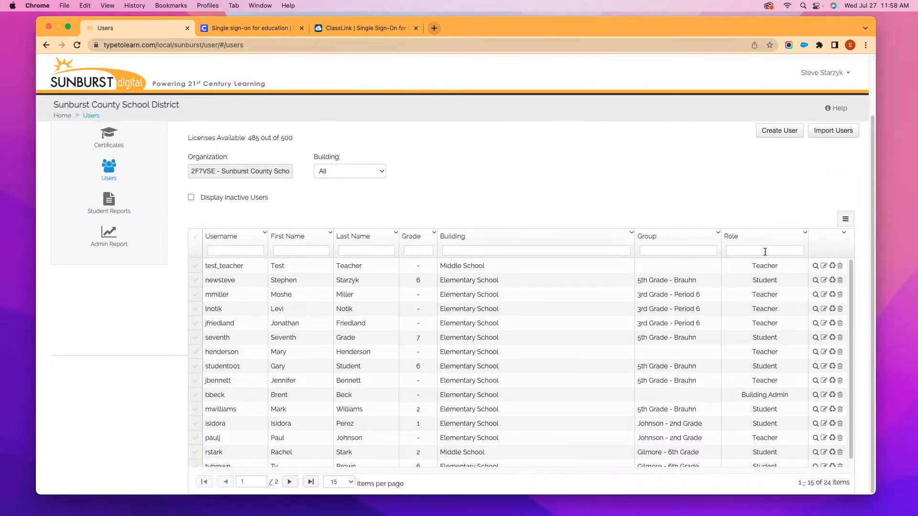
{"action": "left_click", "coordinate": [763, 252]}
{"action": "type", "text": "Student"}
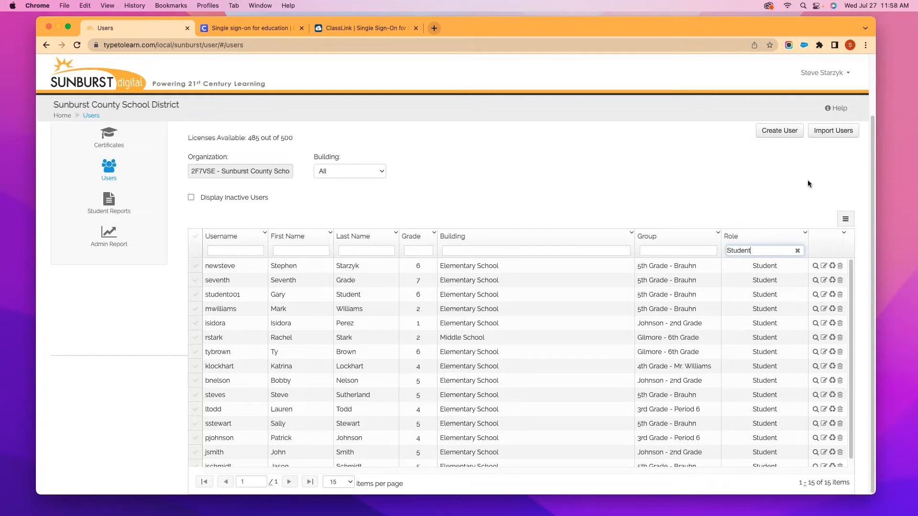
Export all data of the filtered table as student-export.csv in Downloads, replacing the existing file
{"action": "left_click", "coordinate": [845, 219]}
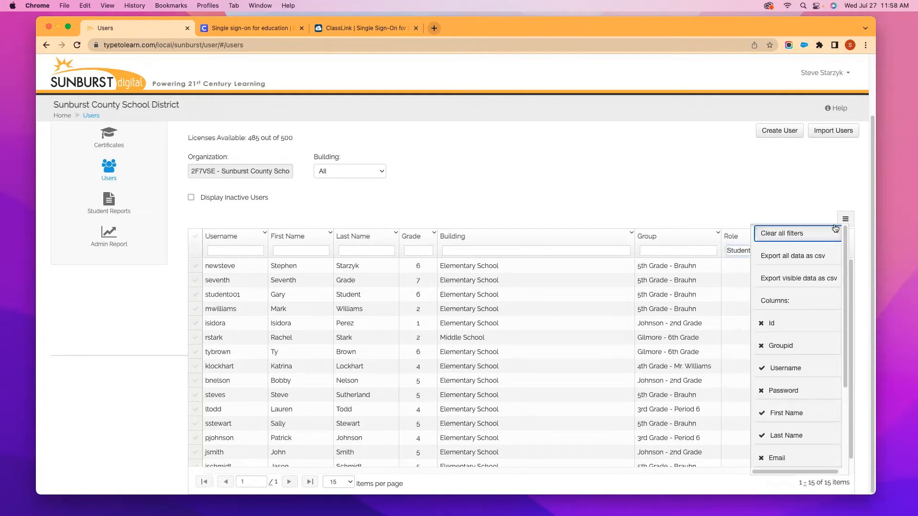
{"action": "left_click", "coordinate": [790, 257]}
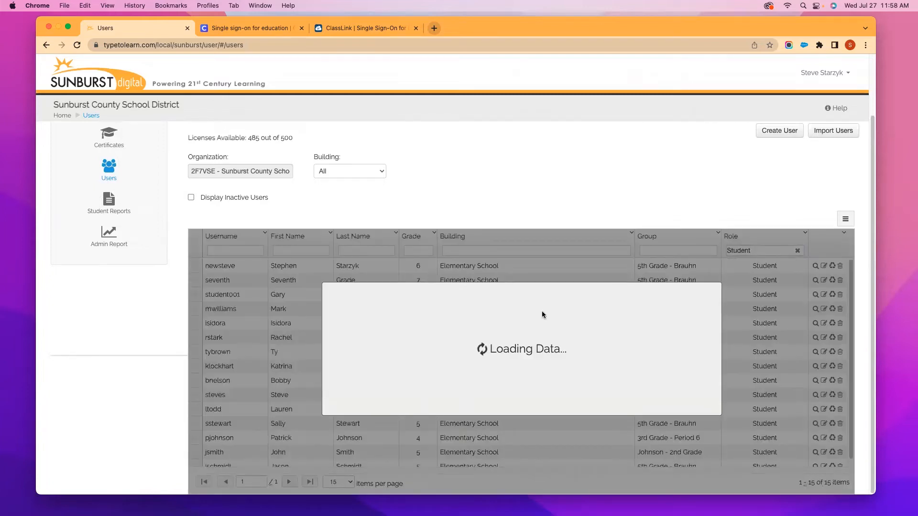
{"action": "type", "text": "student-export"}
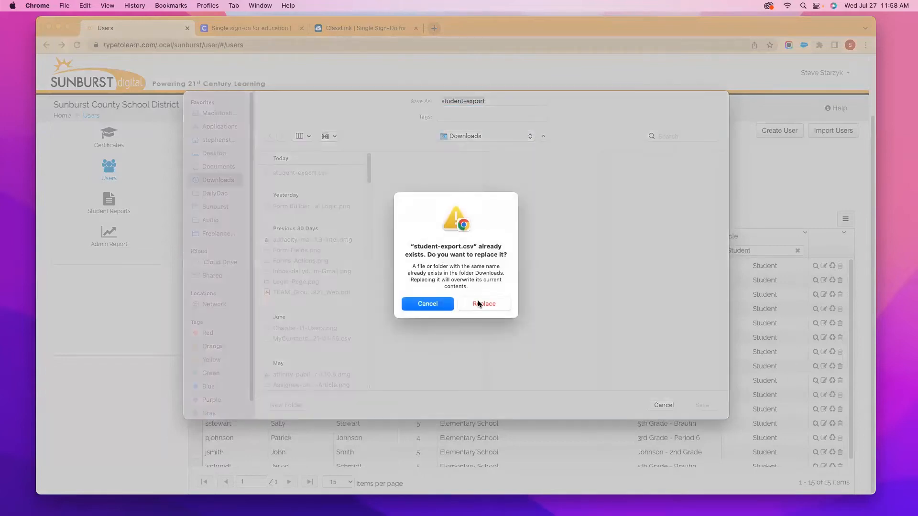
{"action": "left_click", "coordinate": [480, 303]}
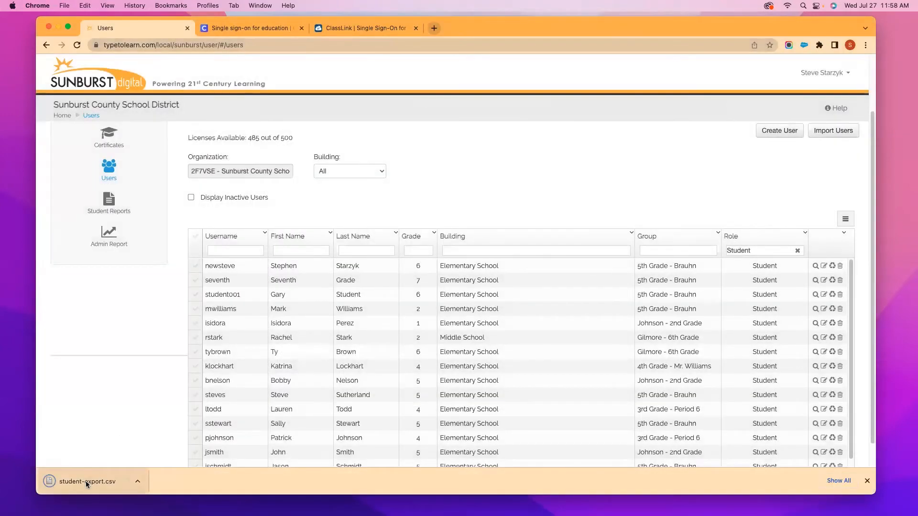
Open the downloaded student-export.csv in NeoOffice as comma-separated Unicode (UTF-8) text
{"action": "left_click", "coordinate": [86, 481]}
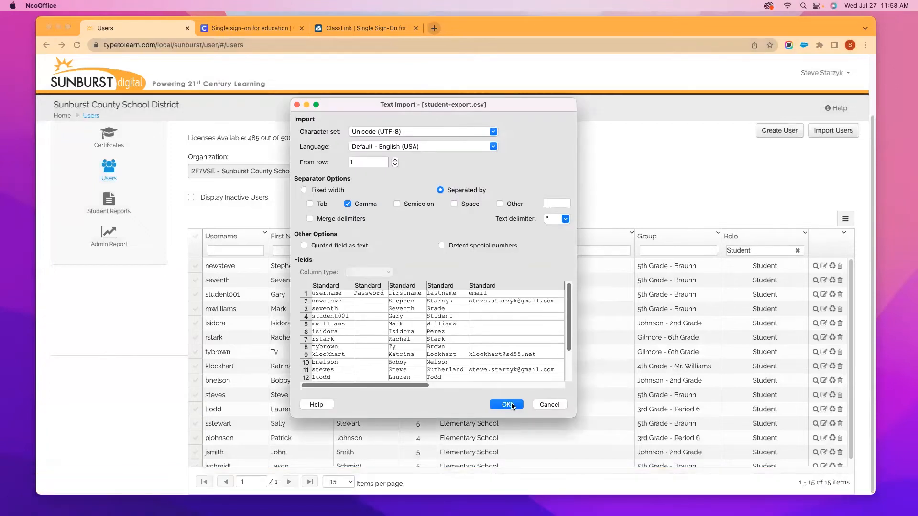
{"action": "left_click", "coordinate": [506, 405]}
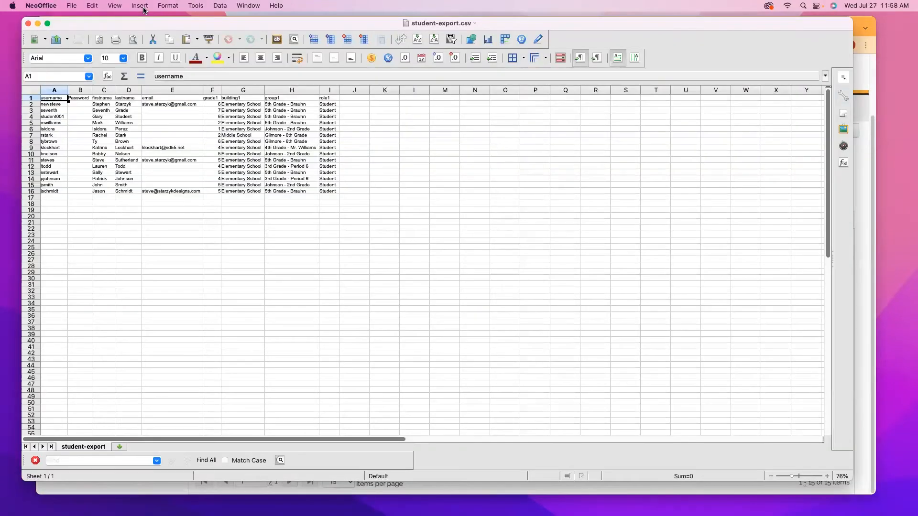
{"action": "left_click_drag", "start_coordinate": [137, 28], "coordinate": [132, 28]}
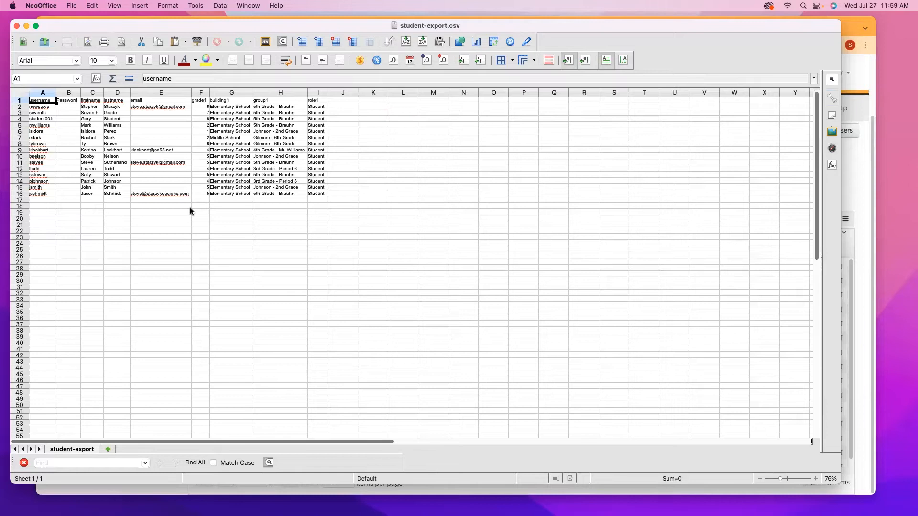
Update the students' grades in cells F6 to F9 to 2, 3, 7 and 5
{"action": "left_click", "coordinate": [203, 131]}
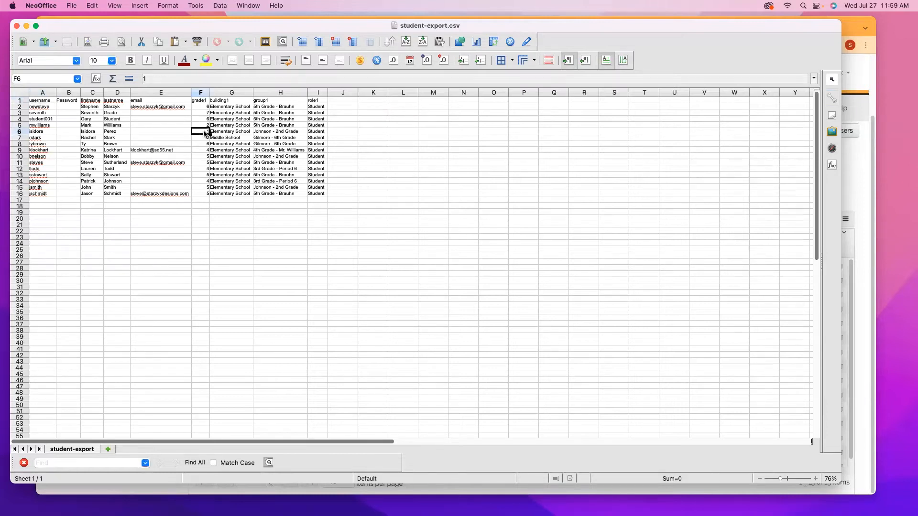
{"action": "type", "text": "2"}
{"action": "key", "text": "Return"}
{"action": "type", "text": "3"}
{"action": "key", "text": "Return"}
{"action": "type", "text": "7"}
{"action": "key", "text": "Return"}
{"action": "type", "text": "5"}
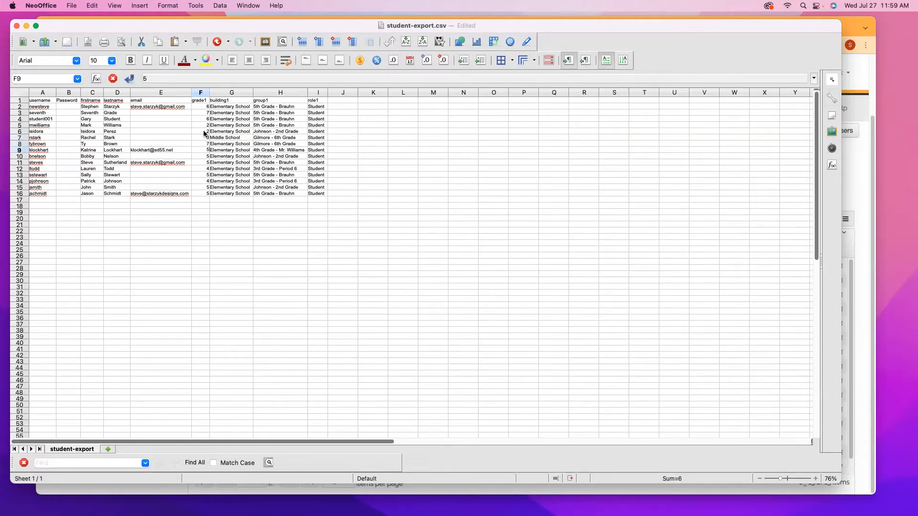
Copy the building Middle School from cell G7 into G8 for the grade 7 student
{"action": "left_click", "coordinate": [222, 138]}
{"action": "key", "text": "cmd+c"}
{"action": "left_click", "coordinate": [223, 144]}
{"action": "key", "text": "cmd+v"}
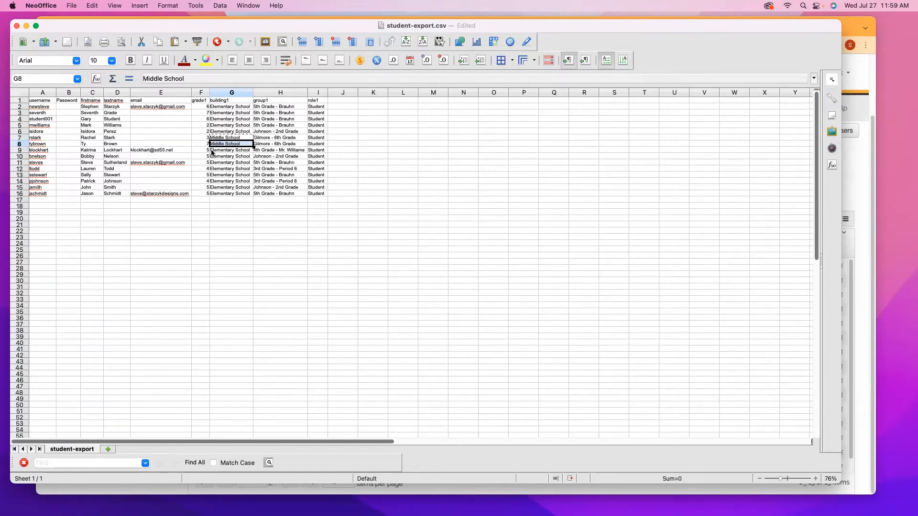
Set the row 7 student's group to 3rd Grade - Period 6 and building to Elementary School by copying existing cells
{"action": "left_click", "coordinate": [271, 138]}
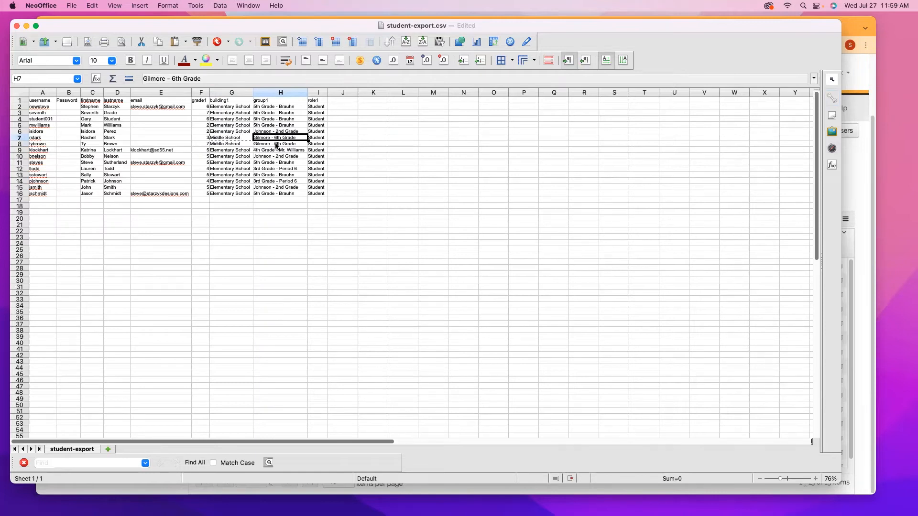
{"action": "left_click", "coordinate": [265, 182]}
{"action": "key", "text": "super+c"}
{"action": "left_click", "coordinate": [275, 138]}
{"action": "key", "text": "super+v"}
{"action": "left_click", "coordinate": [231, 132]}
{"action": "key", "text": "super+c"}
{"action": "left_click", "coordinate": [227, 138]}
{"action": "key", "text": "super+v"}
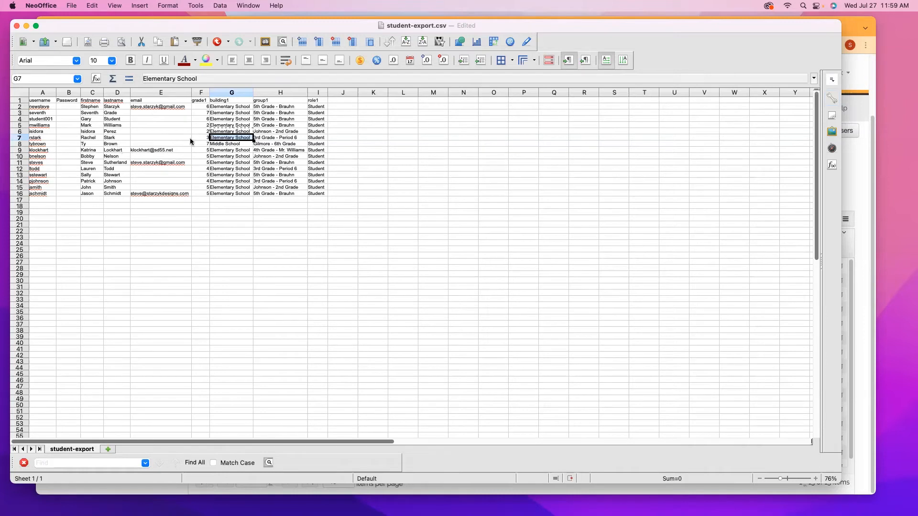
Save student-export.csv in Text CSV format and close the spreadsheet
{"action": "left_click", "coordinate": [71, 44]}
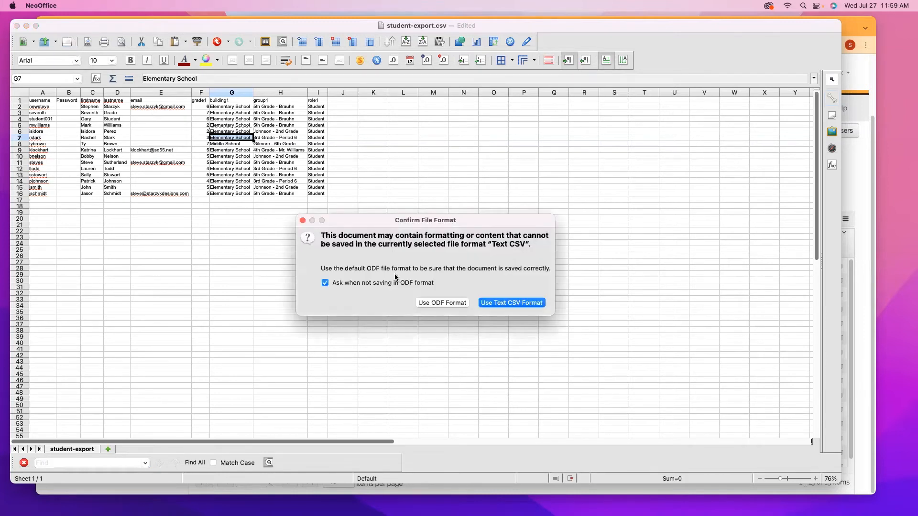
{"action": "left_click", "coordinate": [512, 303]}
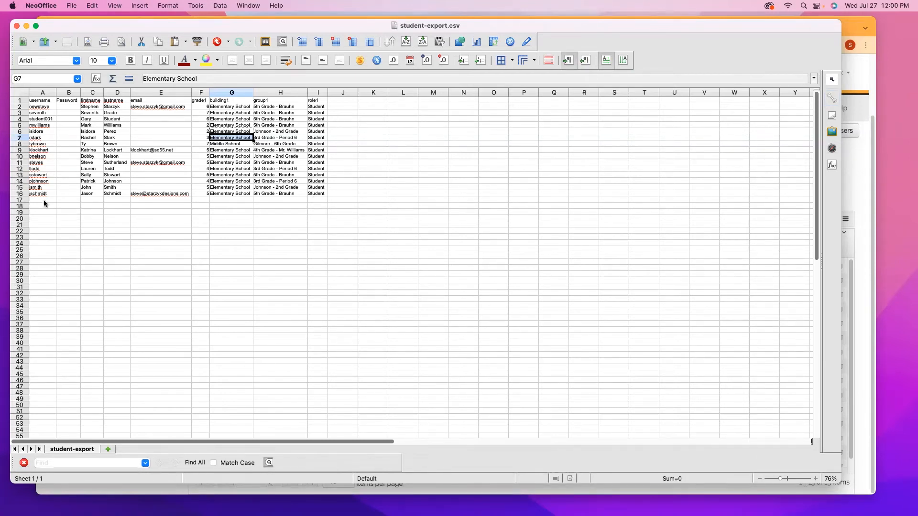
{"action": "left_click", "coordinate": [16, 27]}
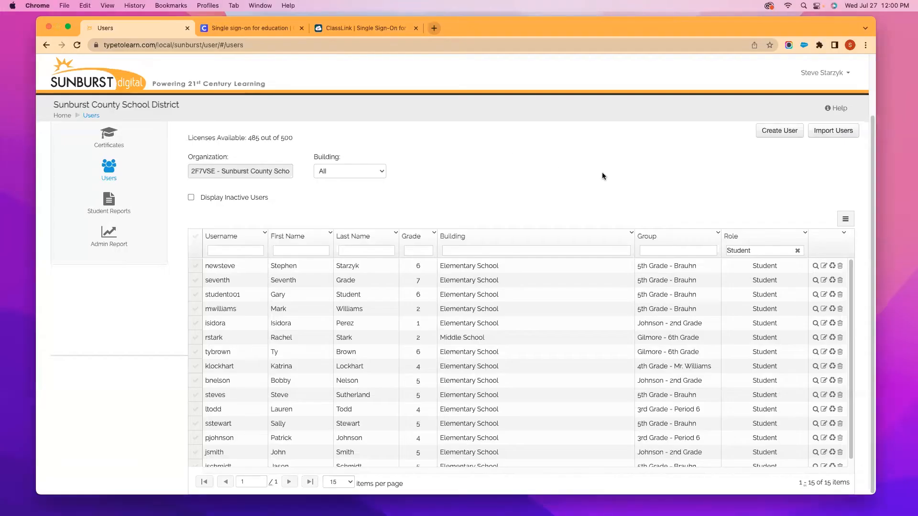
Upload student-export.csv from the Downloads folder on the Import users page and generate the upload preview
{"action": "left_click", "coordinate": [822, 131]}
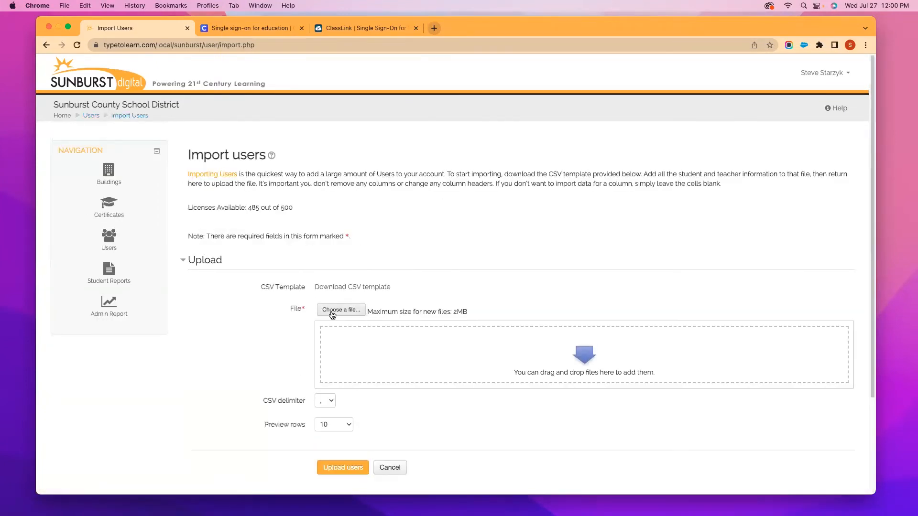
{"action": "left_click", "coordinate": [332, 310]}
{"action": "left_click", "coordinate": [478, 215]}
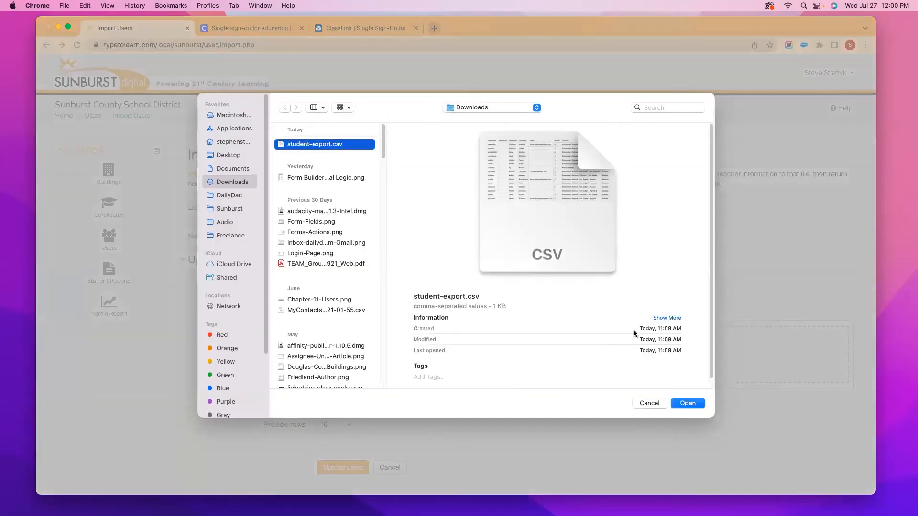
{"action": "left_click", "coordinate": [689, 403]}
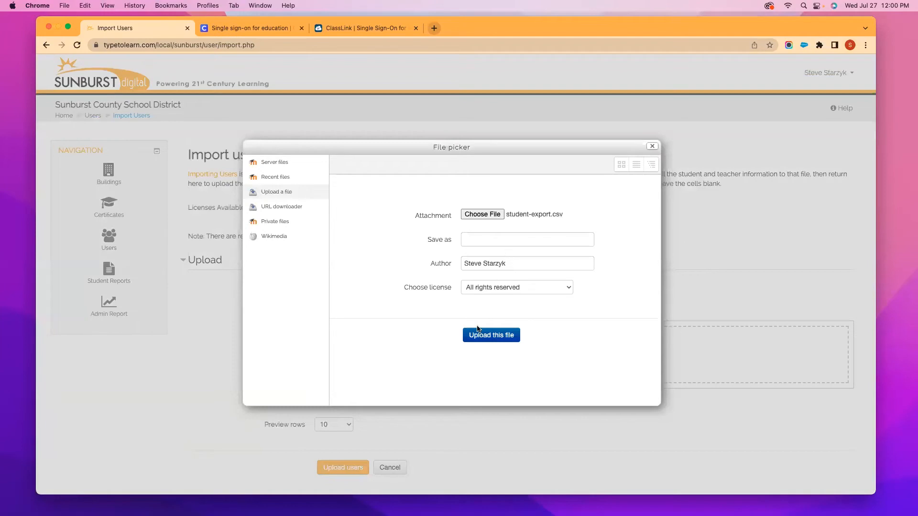
{"action": "left_click", "coordinate": [480, 333]}
{"action": "scroll", "coordinate": [397, 345], "scroll_direction": "down", "scroll_amount": 5}
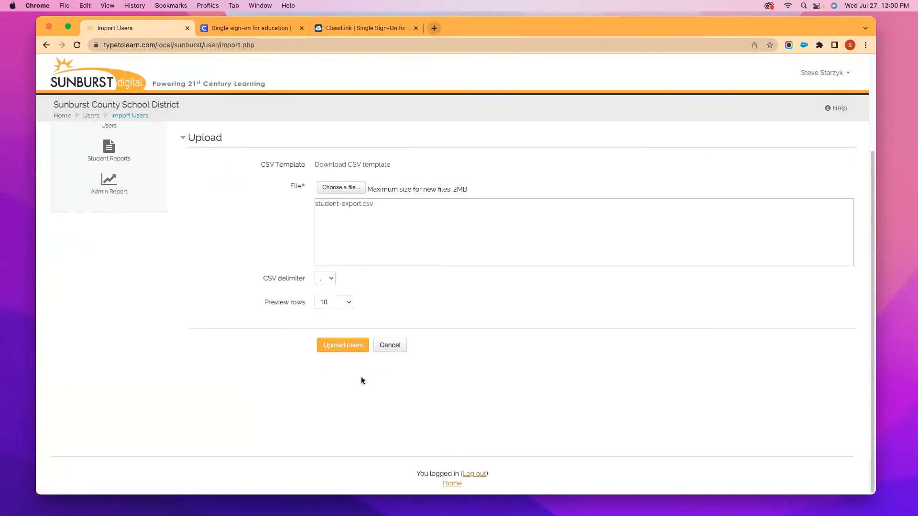
{"action": "left_click", "coordinate": [350, 346]}
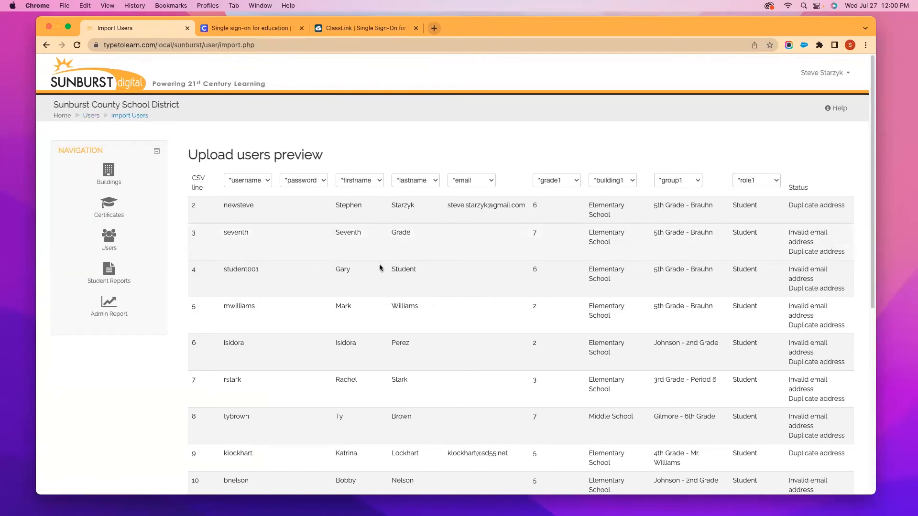
Review the uploaded users preview and the available upload types, keeping Add new and update existing users
{"action": "scroll", "coordinate": [383, 265], "scroll_direction": "down", "scroll_amount": 5}
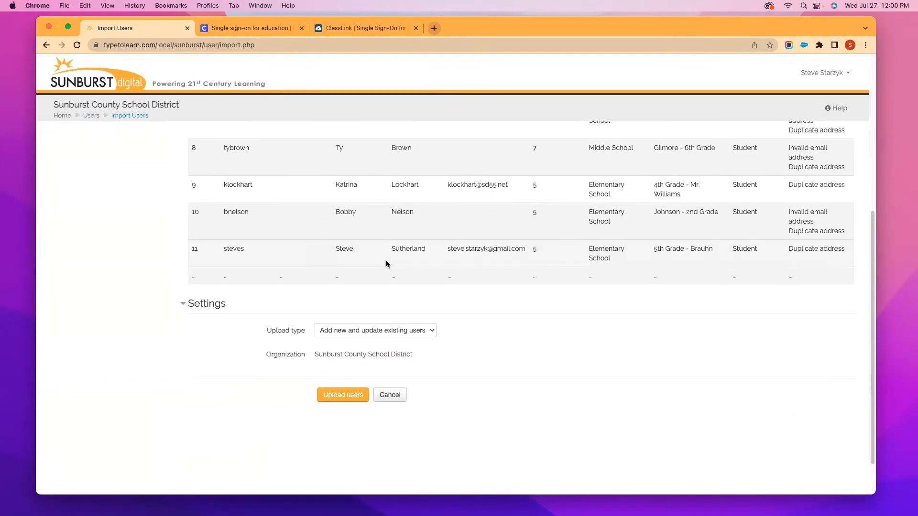
{"action": "left_click", "coordinate": [357, 337]}
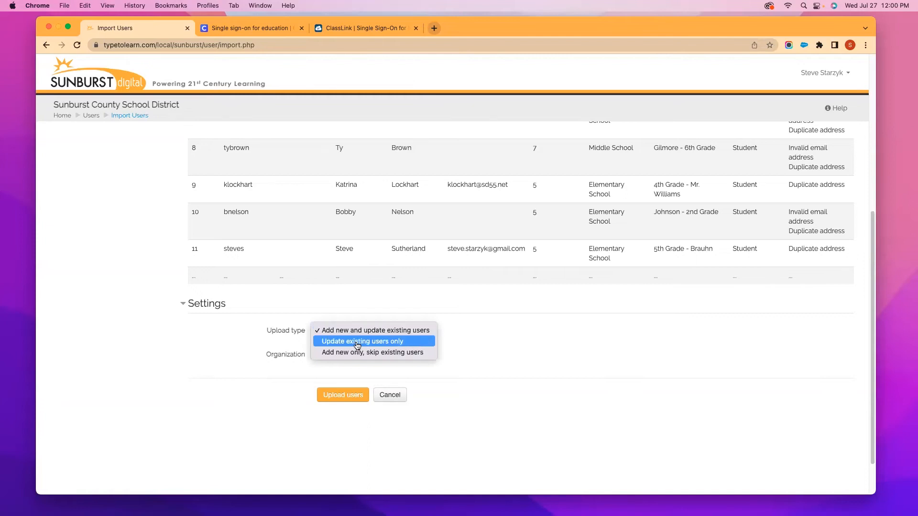
{"action": "left_click", "coordinate": [506, 326]}
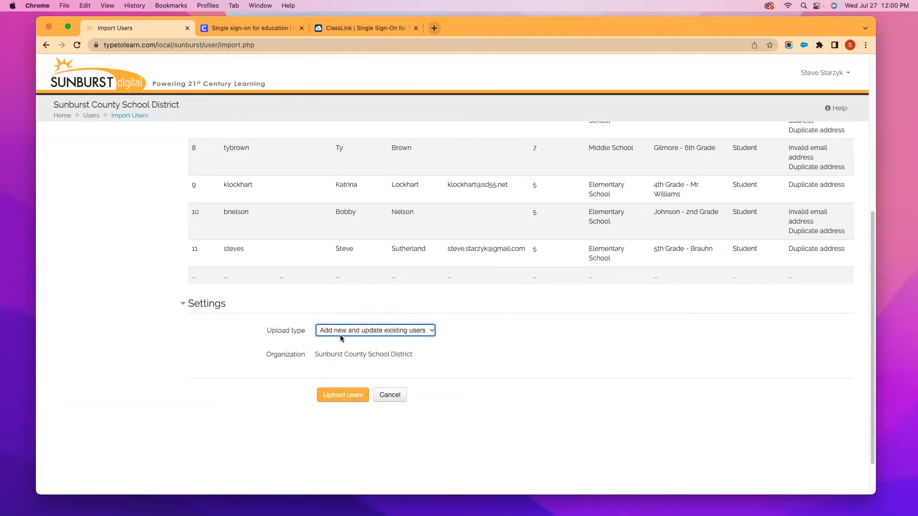
{"action": "scroll", "coordinate": [535, 340], "scroll_direction": "up", "scroll_amount": 6}
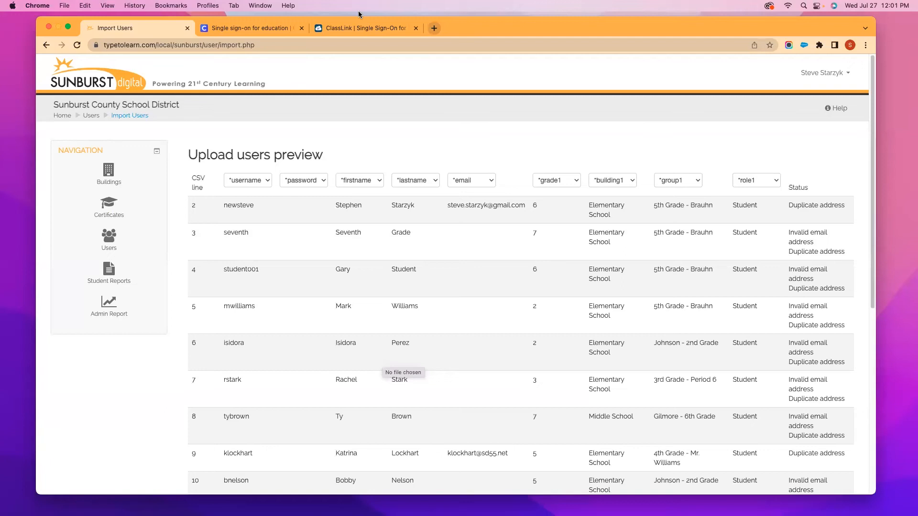
View the Clever and ClassLink single sign-on websites, and return to the user import preview
{"action": "left_click", "coordinate": [264, 30]}
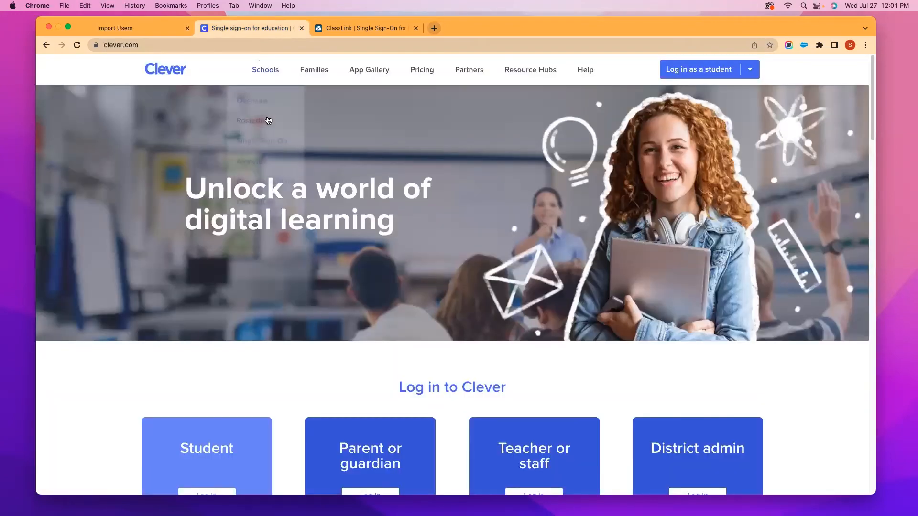
{"action": "left_click", "coordinate": [384, 30]}
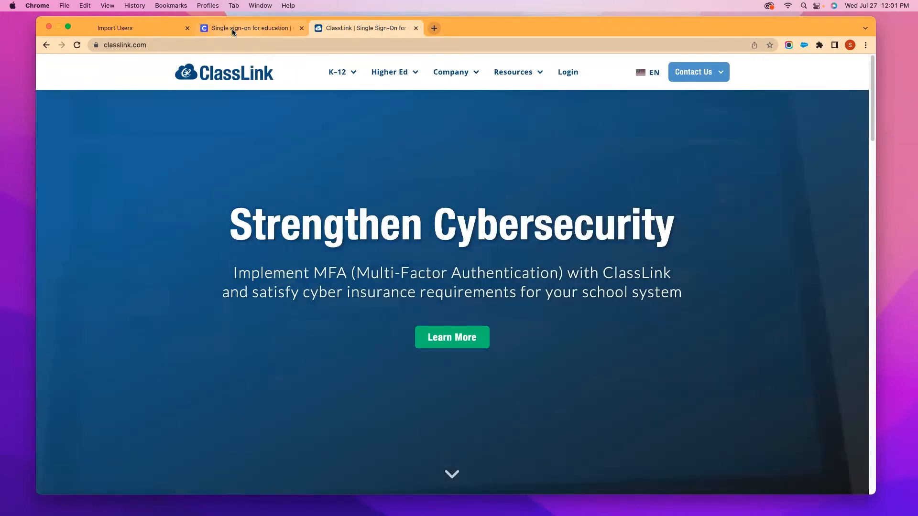
{"action": "left_click", "coordinate": [233, 30]}
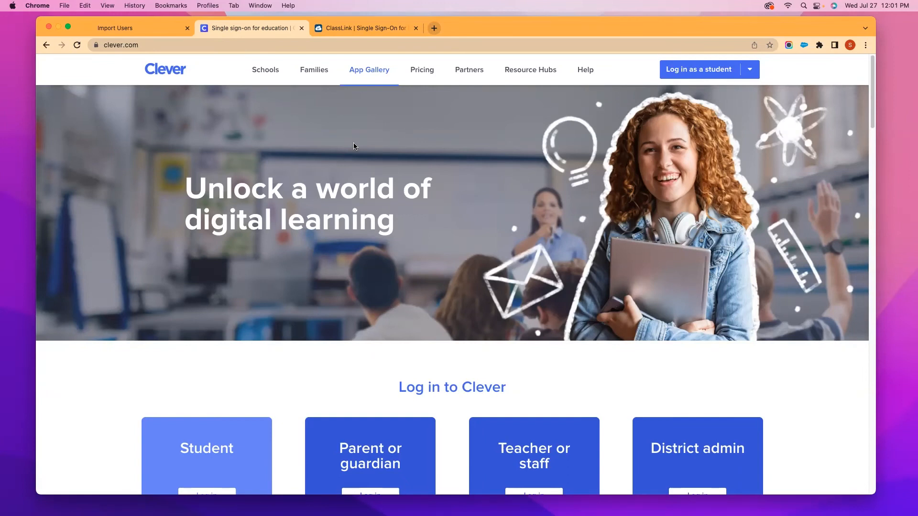
{"action": "left_click", "coordinate": [348, 27]}
{"action": "left_click", "coordinate": [238, 29]}
{"action": "left_click", "coordinate": [139, 27]}
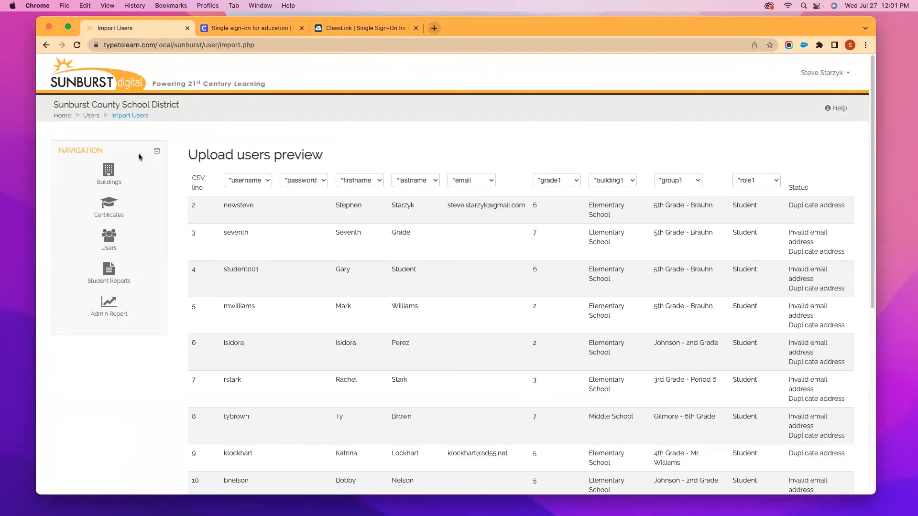
Leave the import preview for the Users list, and revisit the Clever website before returning to the list
{"action": "left_click", "coordinate": [105, 249]}
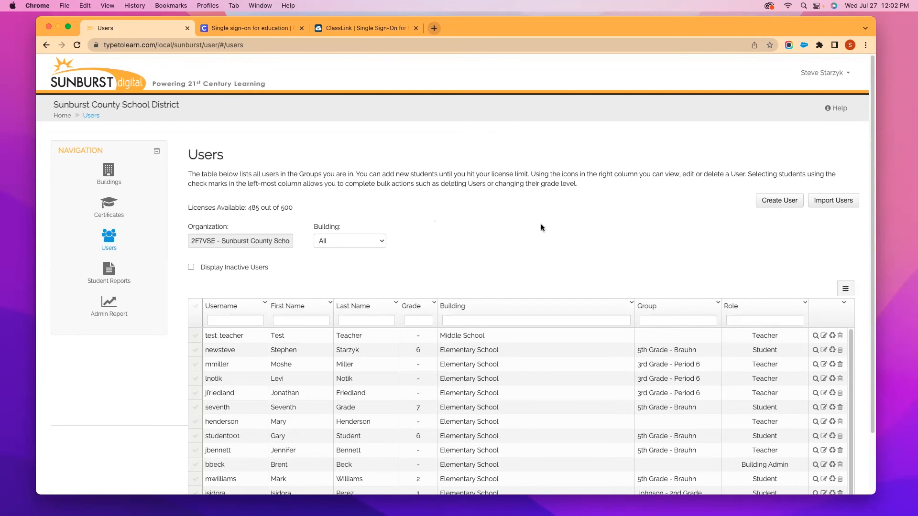
{"action": "left_click", "coordinate": [243, 28]}
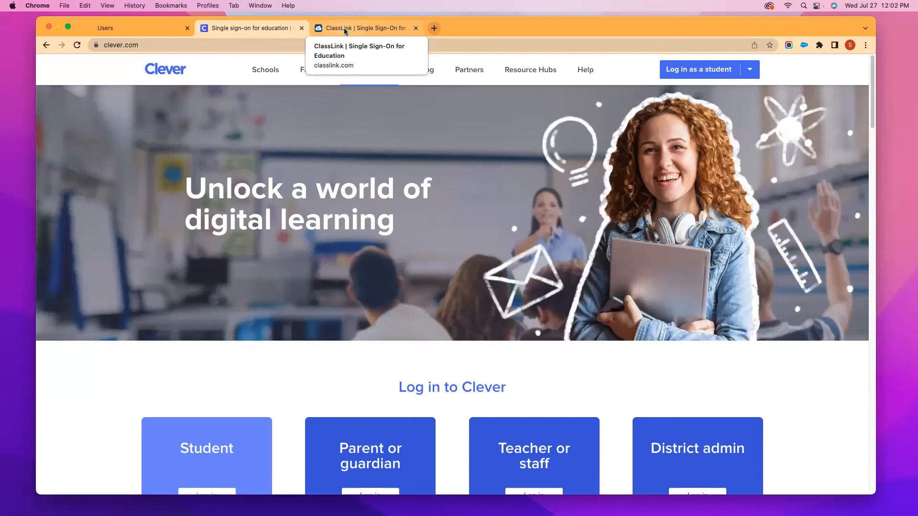
{"action": "left_click", "coordinate": [114, 27]}
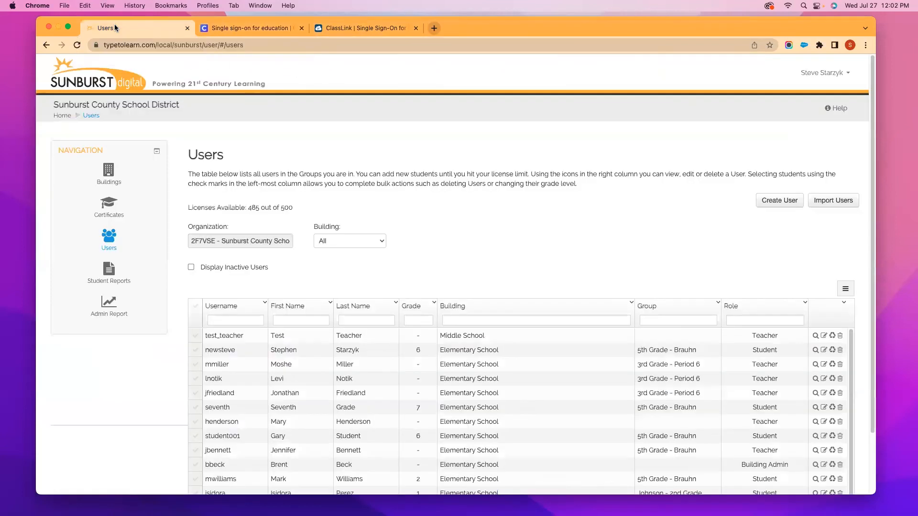